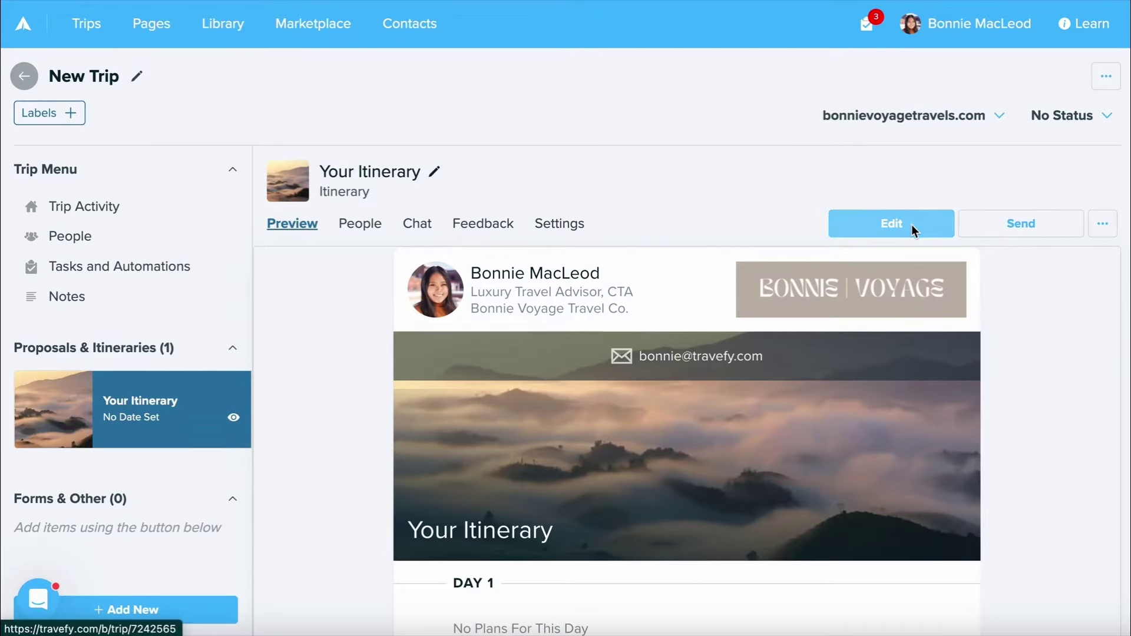
Step: Open the itinerary for editing and look through its name, start date, price and description settings
left_click(867, 225)
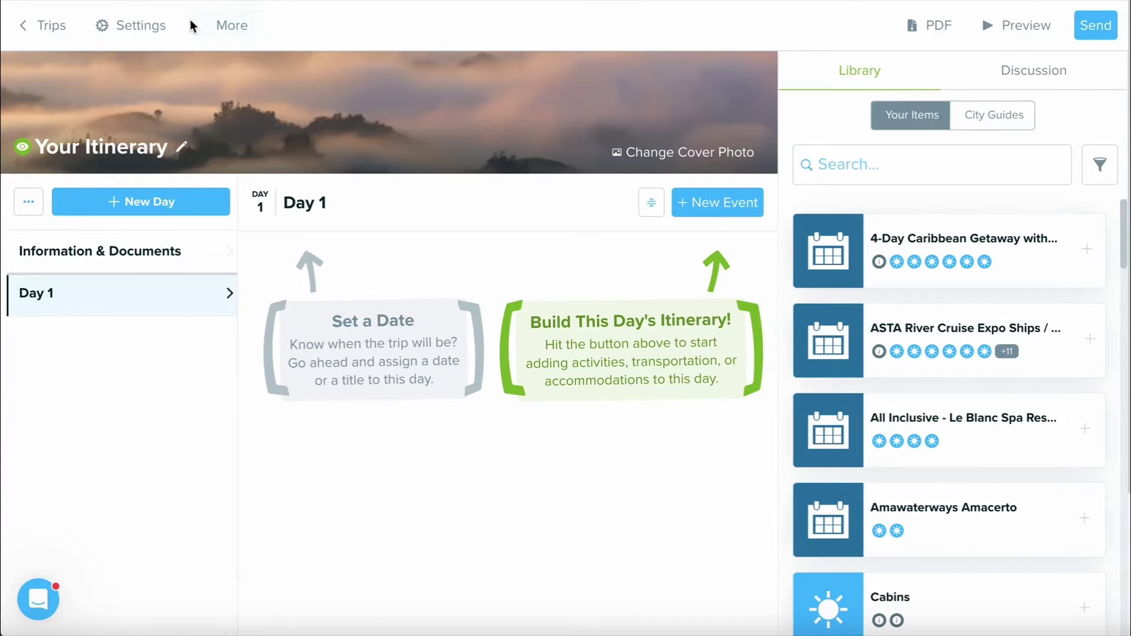
left_click(161, 23)
scroll(314, 258, "down", 2)
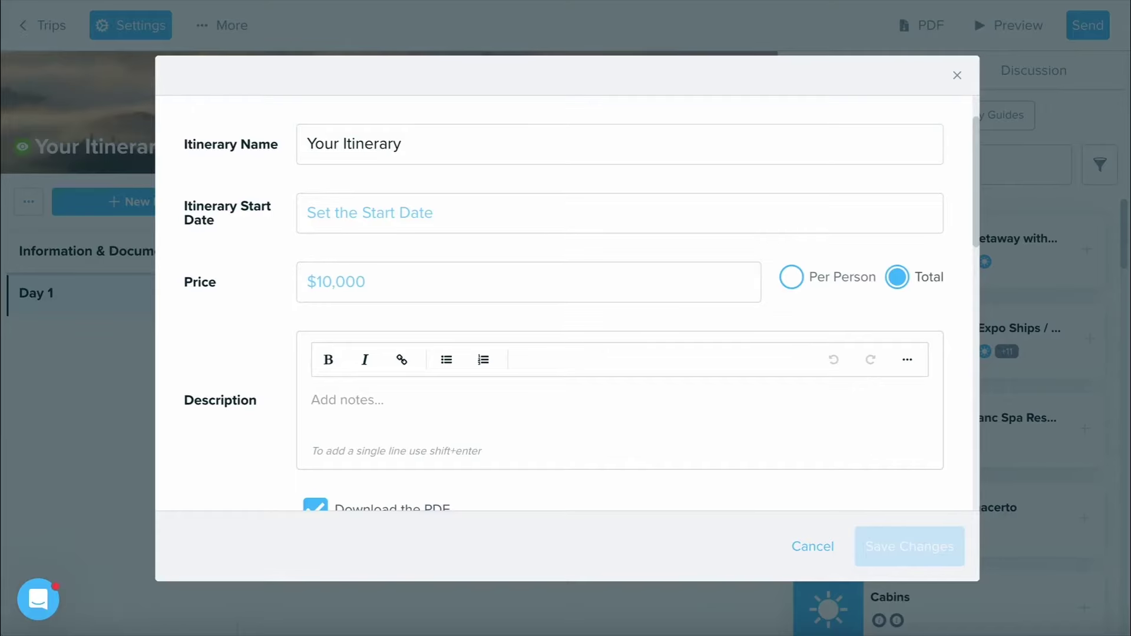
left_click(957, 76)
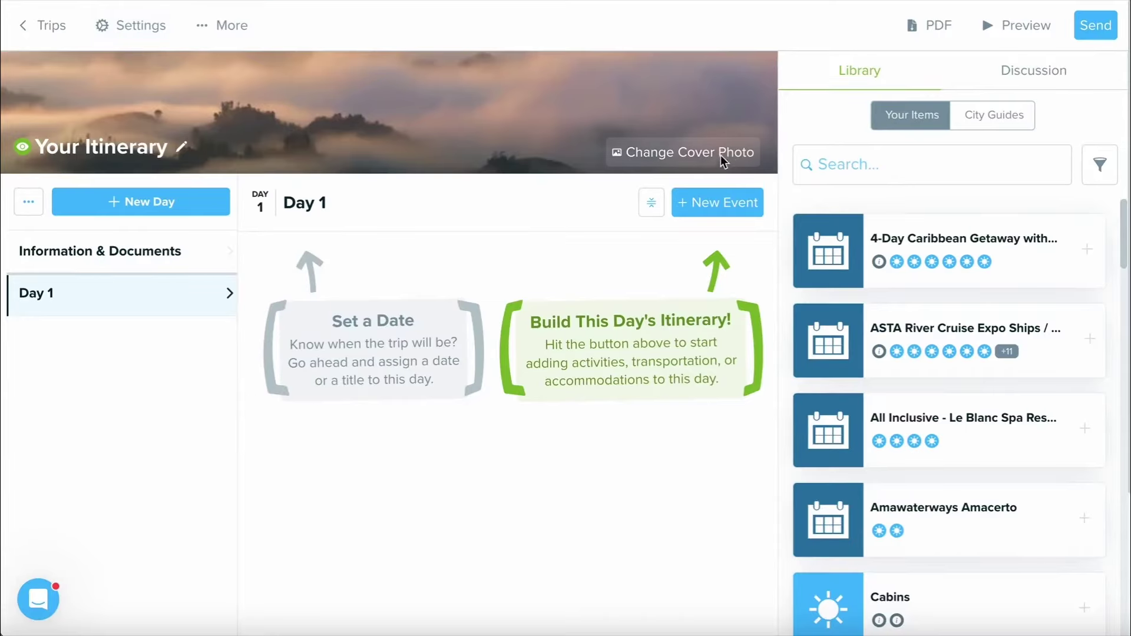
Step: Replace the itinerary's cover photo with a landscape image of a turquoise river valley
left_click(704, 161)
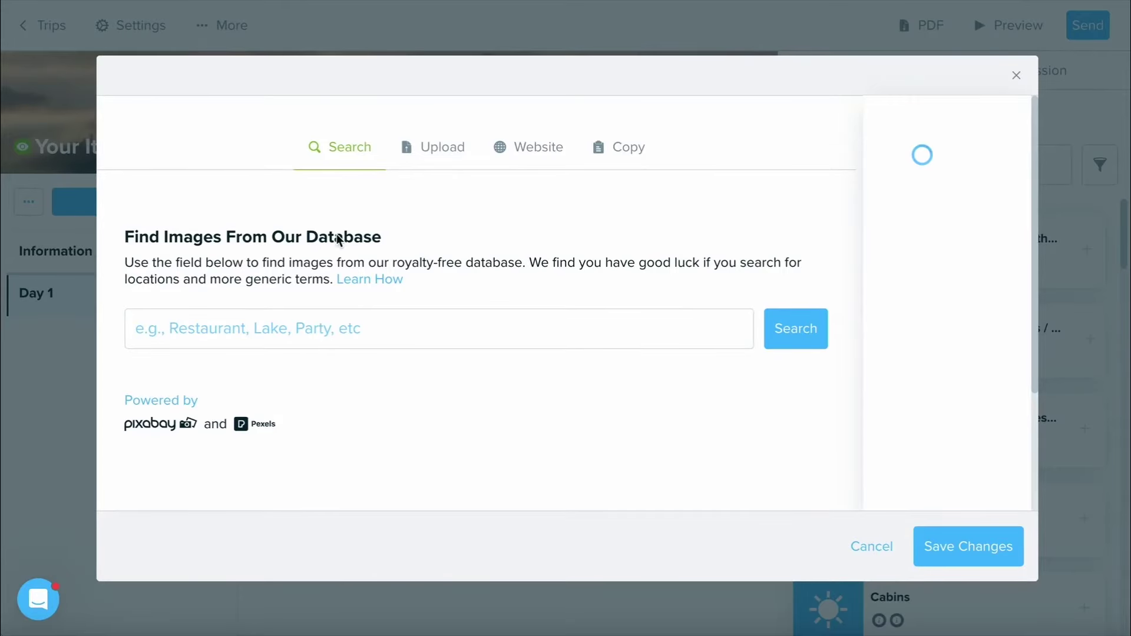
left_click(457, 152)
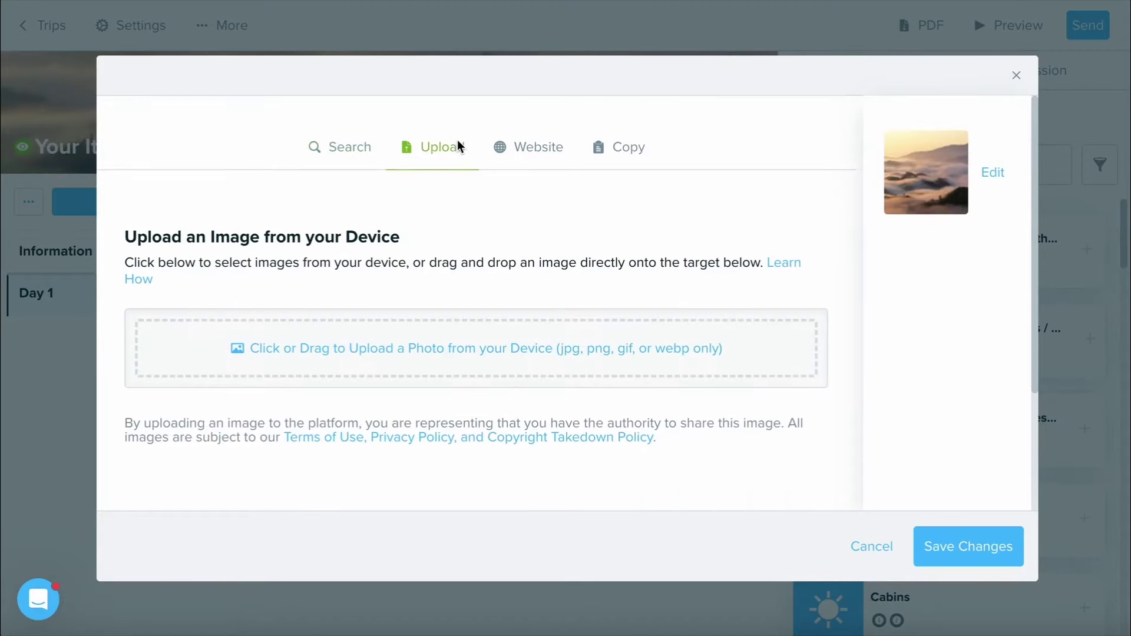
left_click(540, 151)
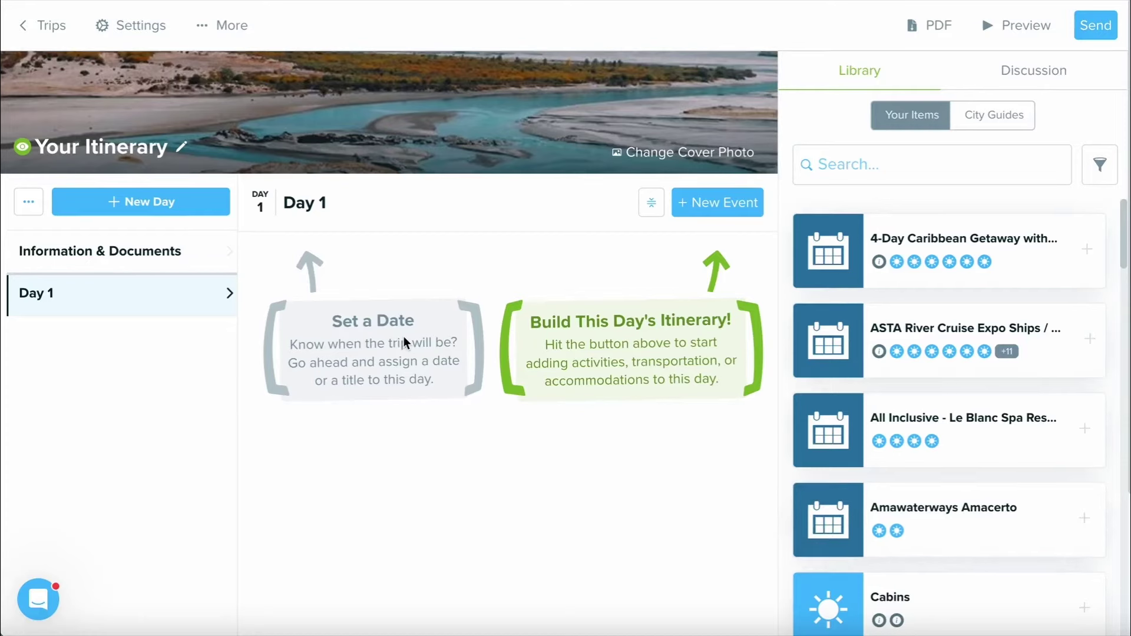
Step: Add two more days to the itinerary and set Day 1's date to Fri, Mar 7 2025
left_click(147, 207)
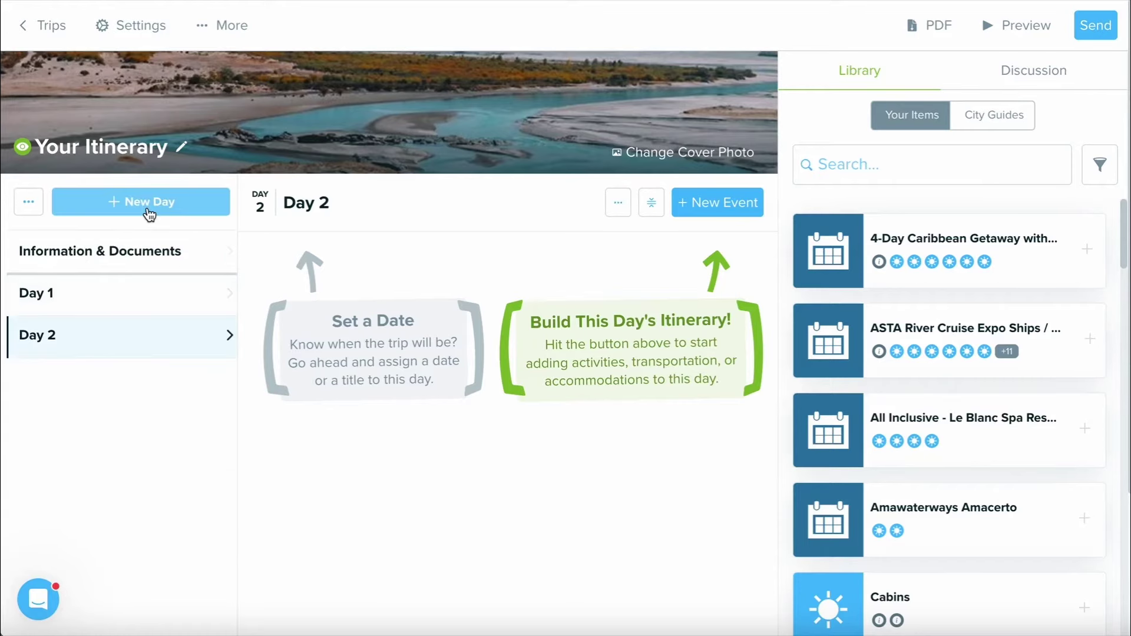
left_click(149, 213)
left_click(136, 294)
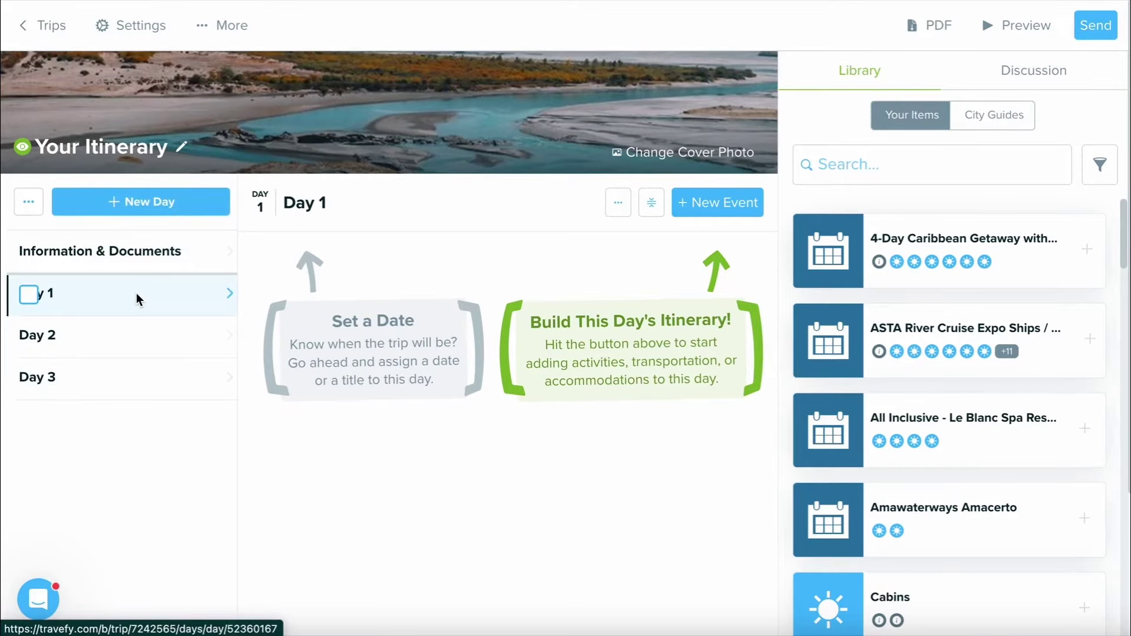
left_click(312, 207)
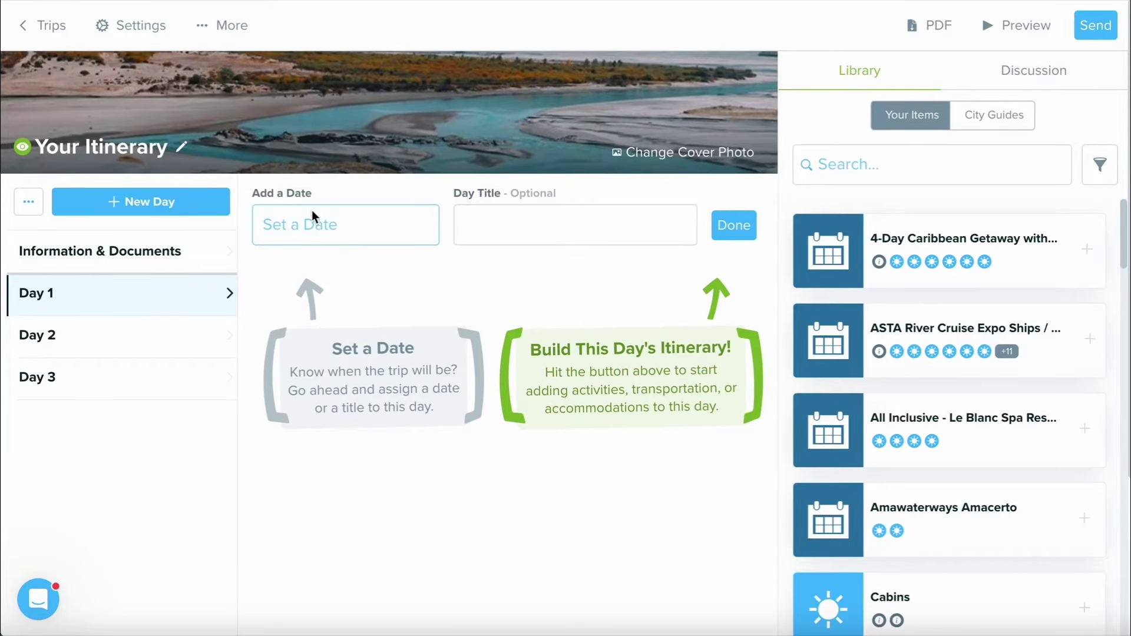
left_click(313, 219)
left_click(492, 271)
left_click(492, 270)
left_click(492, 269)
left_click(455, 355)
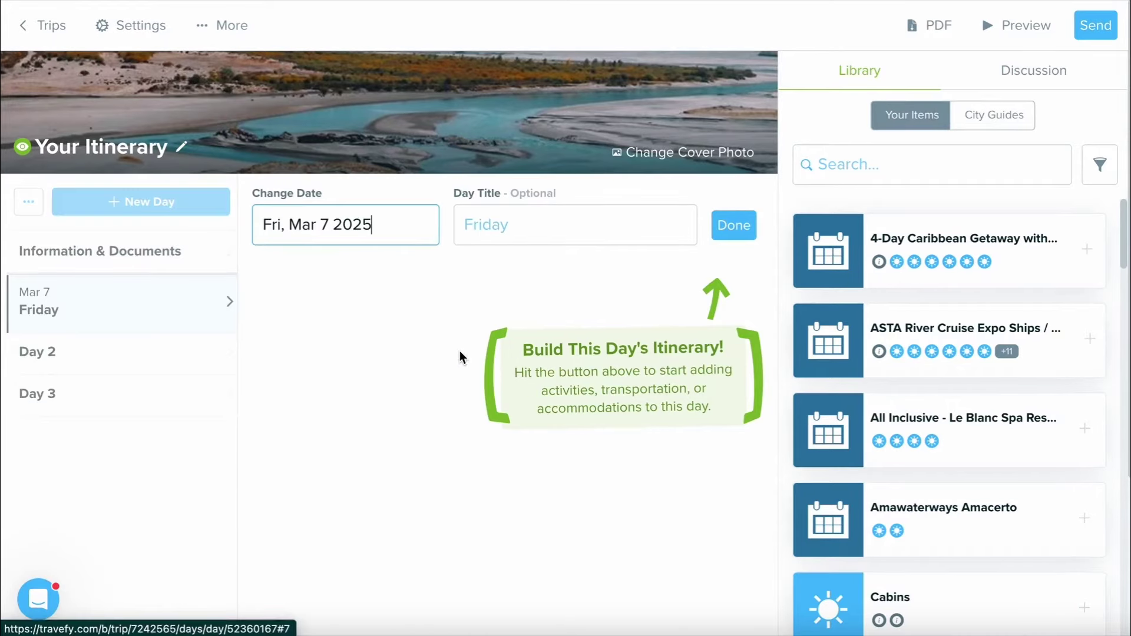
left_click(746, 224)
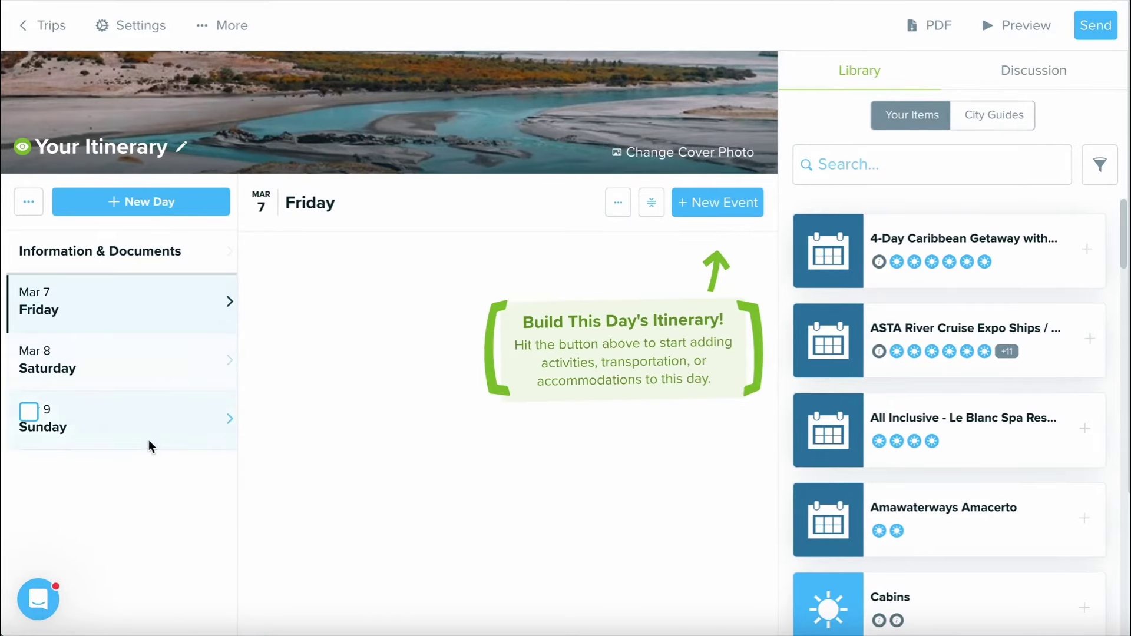
Step: Filter the saved library items by the "royal caribbean" label, add the Royal Caribbean template to Friday, Mar 7, and review the imported days
left_click(705, 216)
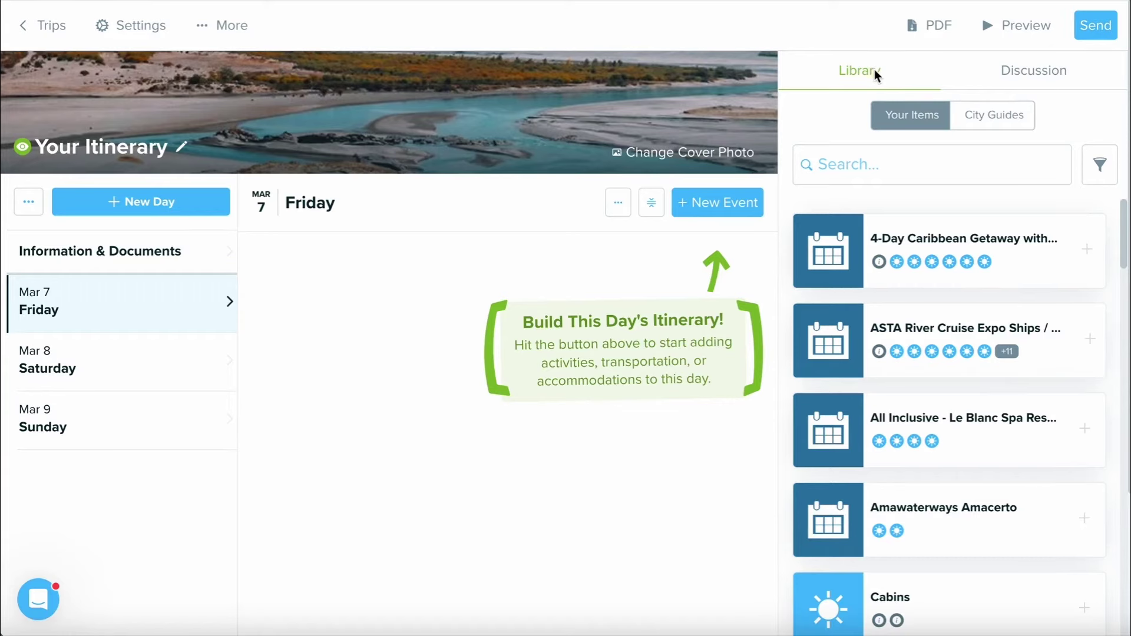
left_click(900, 167)
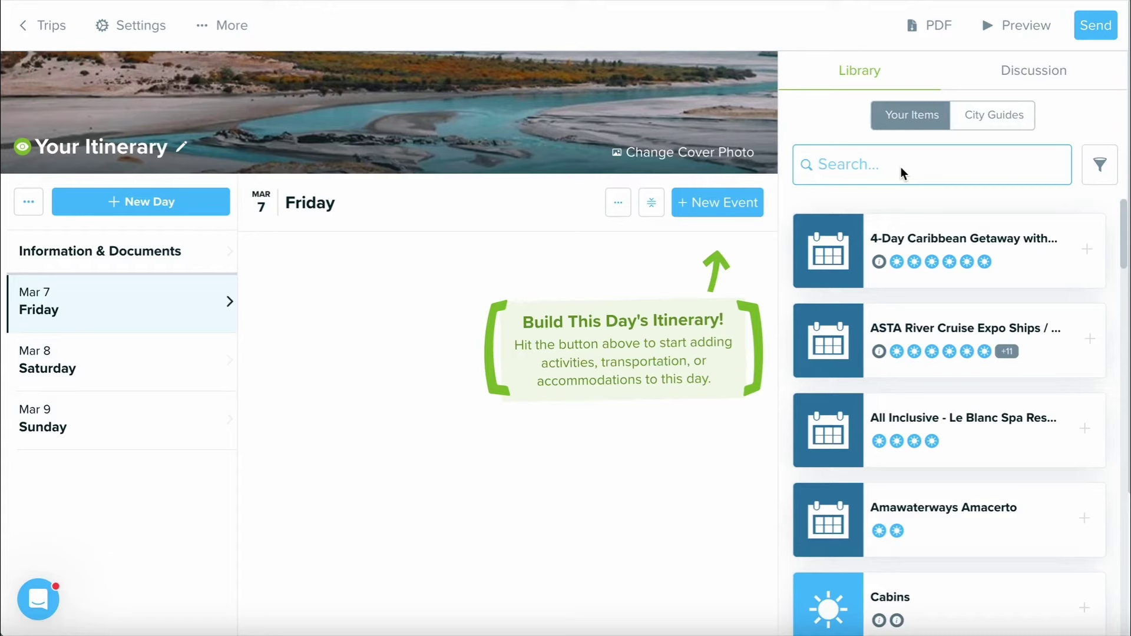
type("royal car")
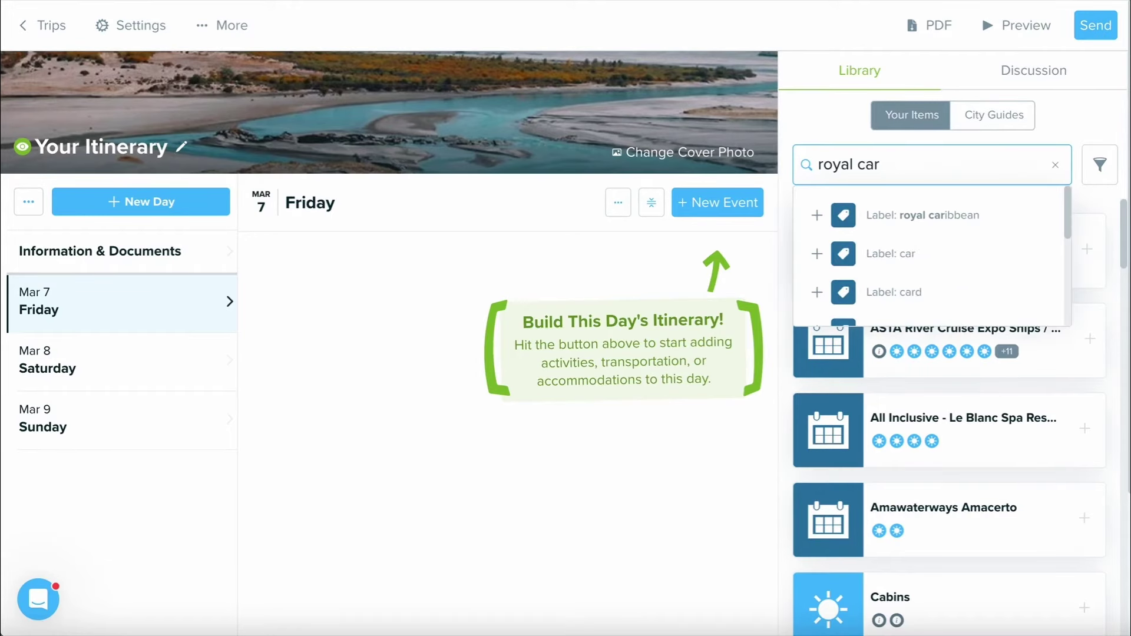
left_click(899, 221)
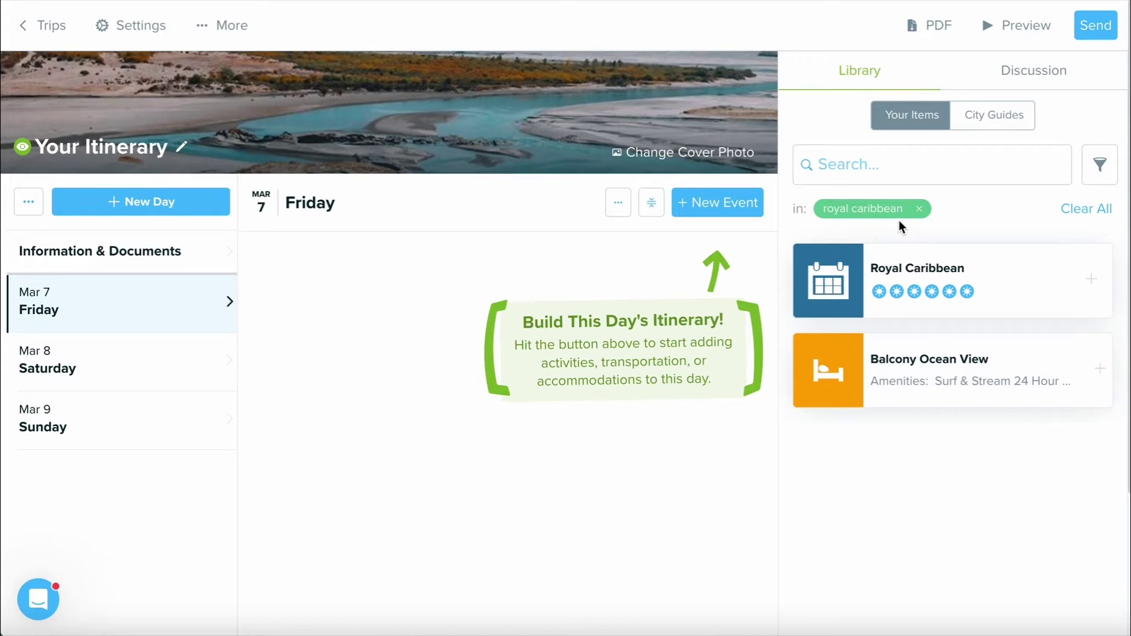
mouse_move(892, 265)
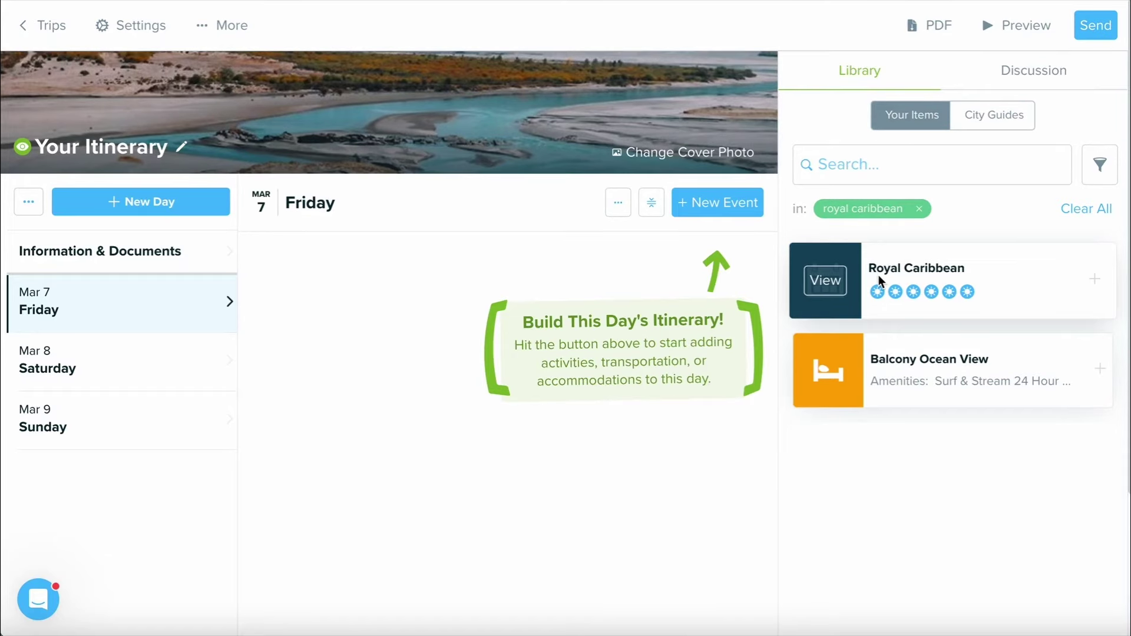
left_click_drag(944, 273, 411, 458)
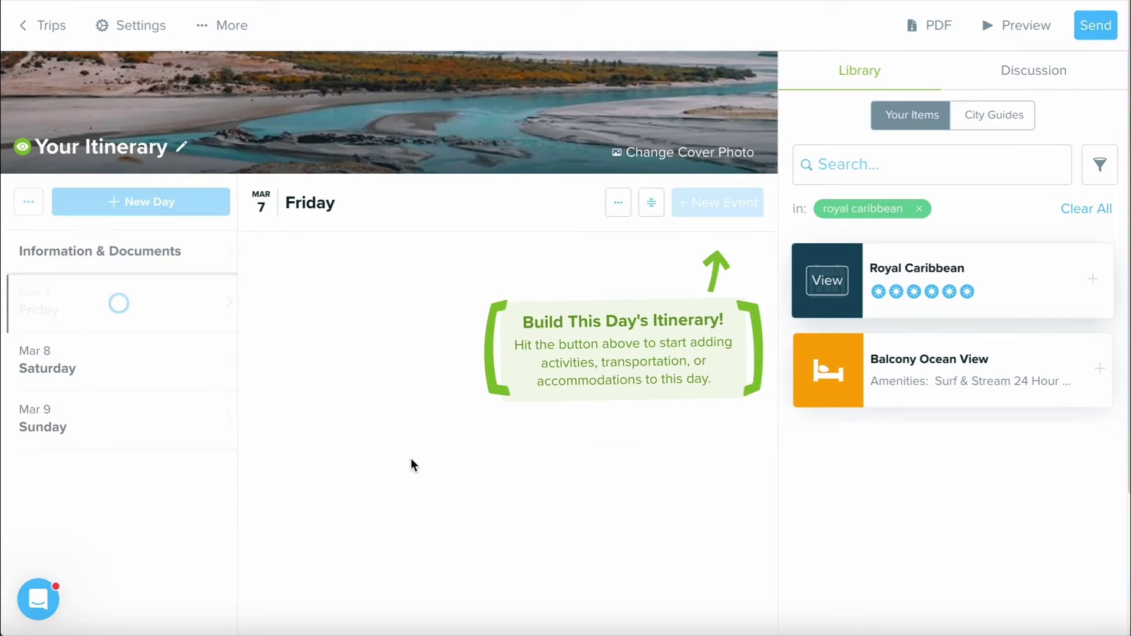
scroll(412, 459, "down", 4)
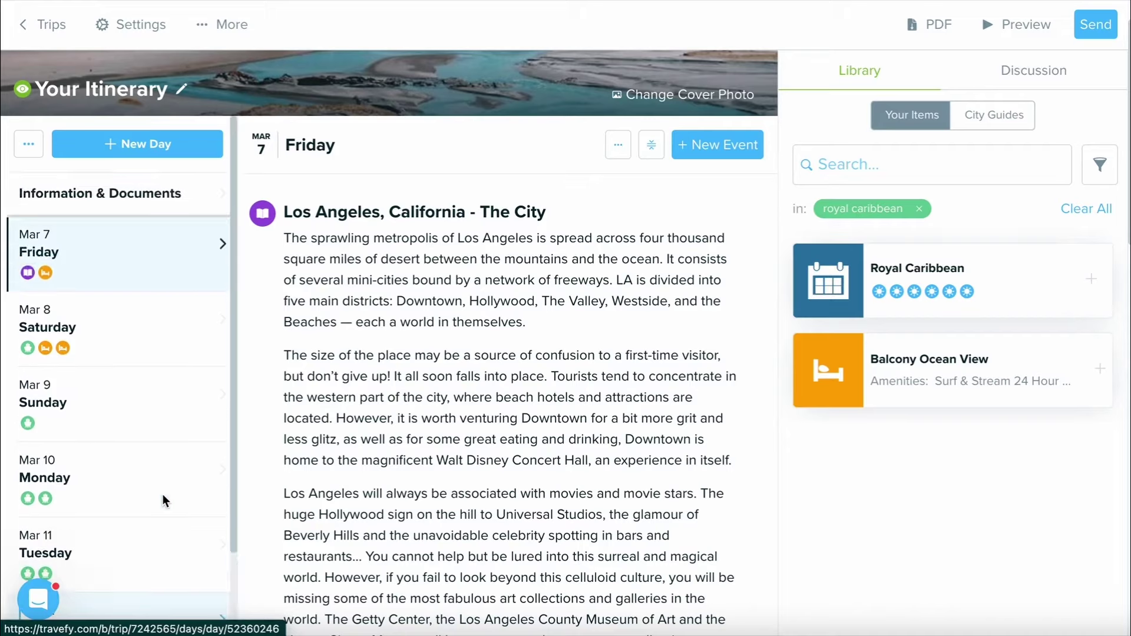
scroll(563, 332, "down", 12)
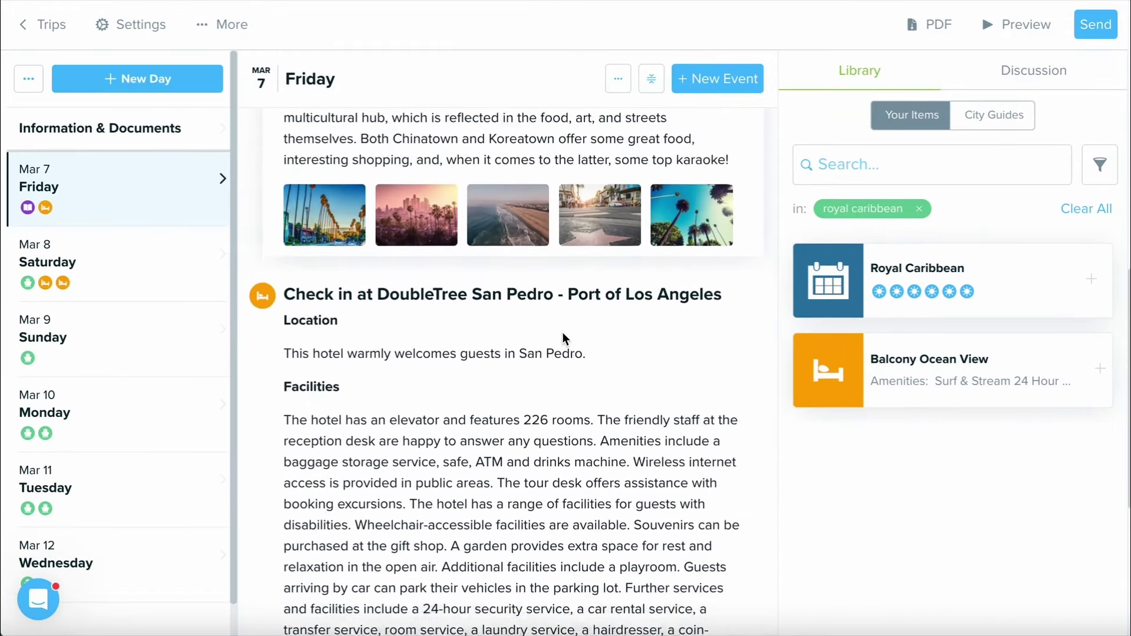
scroll(530, 335, "down", 4)
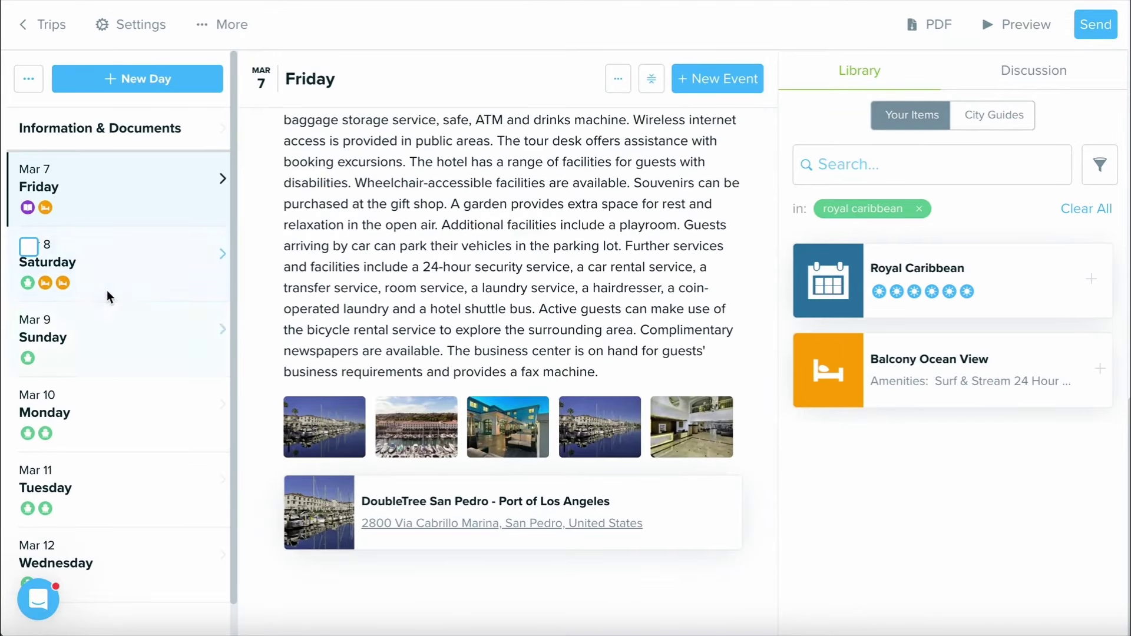
left_click(153, 352)
Step: Find the ArrivalGuides city guide for Los Angeles, California, and add its Do & See section to Friday, Mar 7
left_click(118, 186)
left_click(994, 115)
left_click(931, 164)
type("Los angeles")
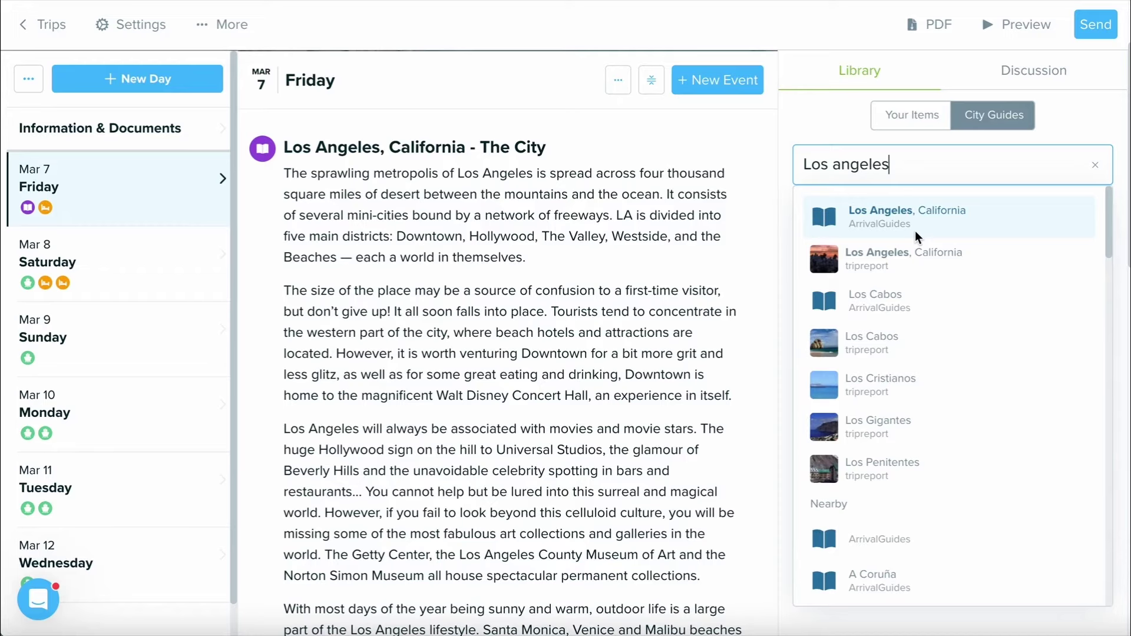
left_click(967, 221)
scroll(966, 222, "down", 9)
scroll(705, 334, "down", 9)
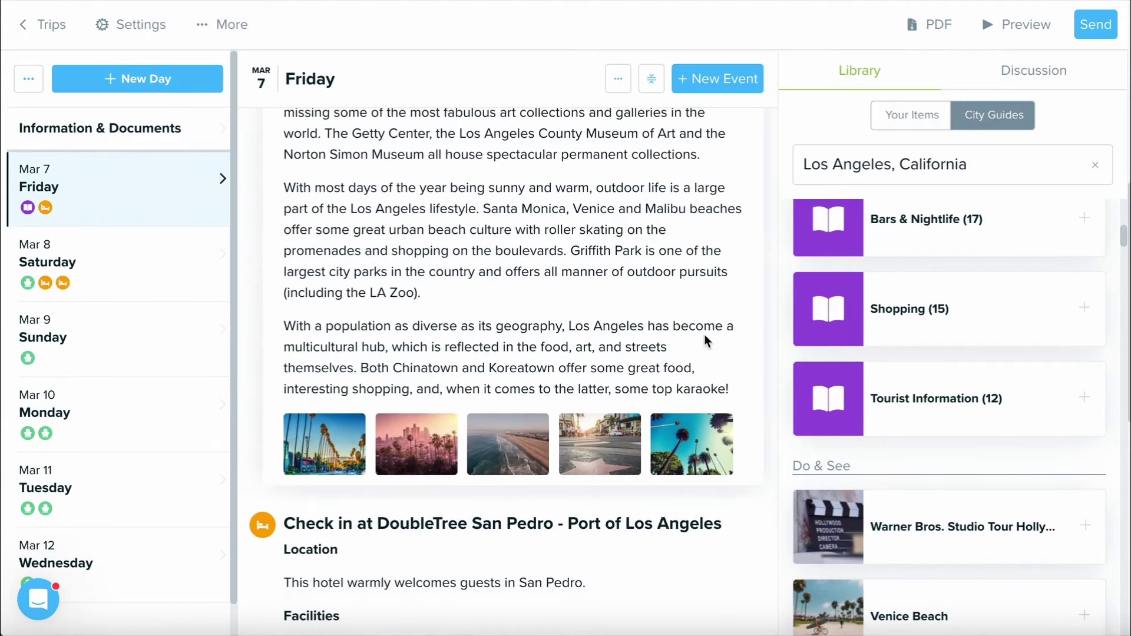
scroll(949, 334, "up", 3)
scroll(949, 334, "up", 3)
left_click_drag(972, 351, 462, 465)
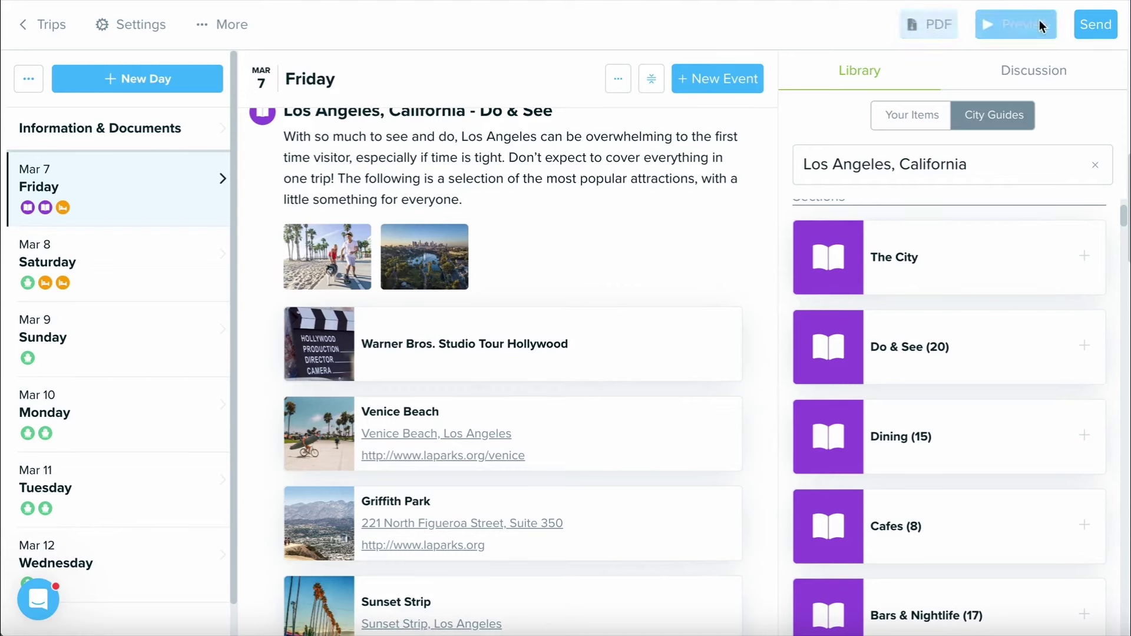
Step: Look at the itinerary's web and app sharing links and the form for emailing an invitation to clients
left_click(1083, 24)
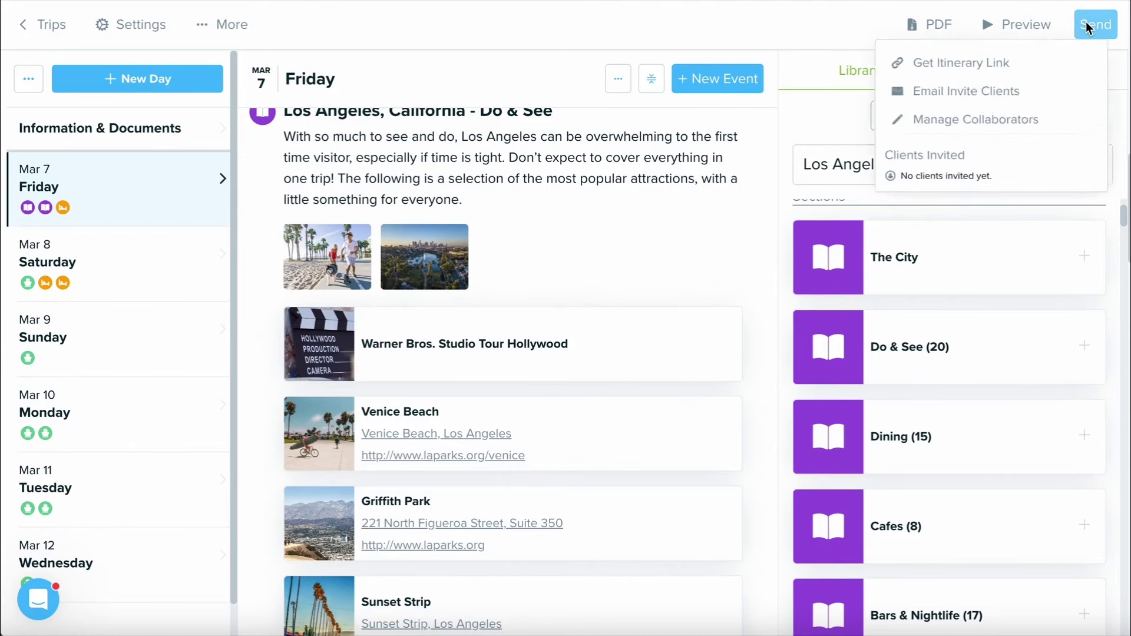
left_click(1012, 65)
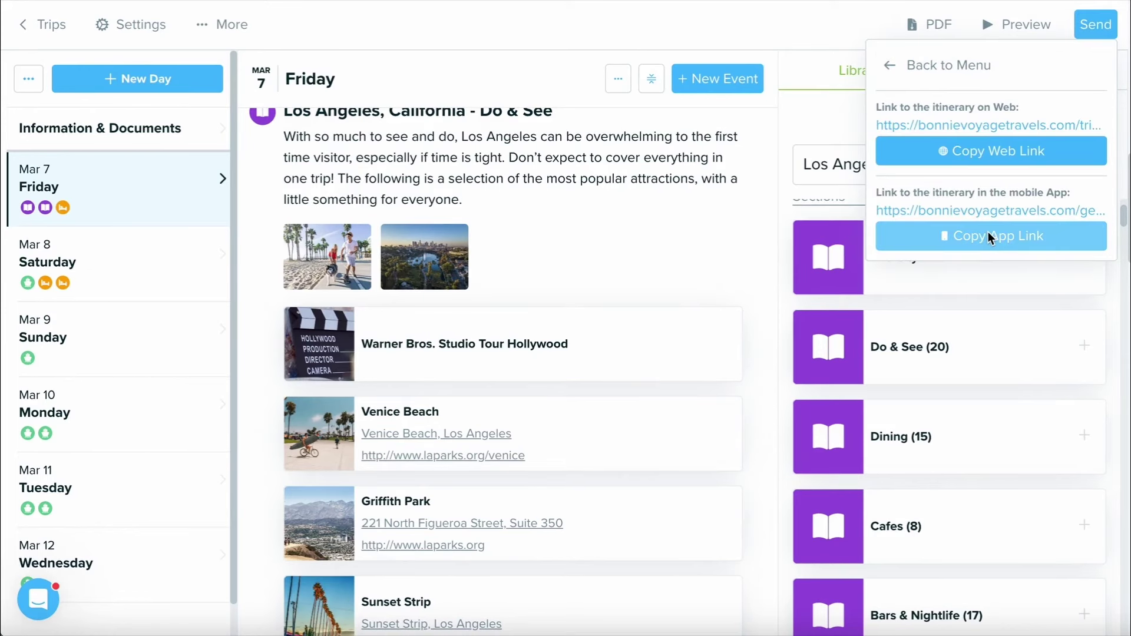
left_click(889, 65)
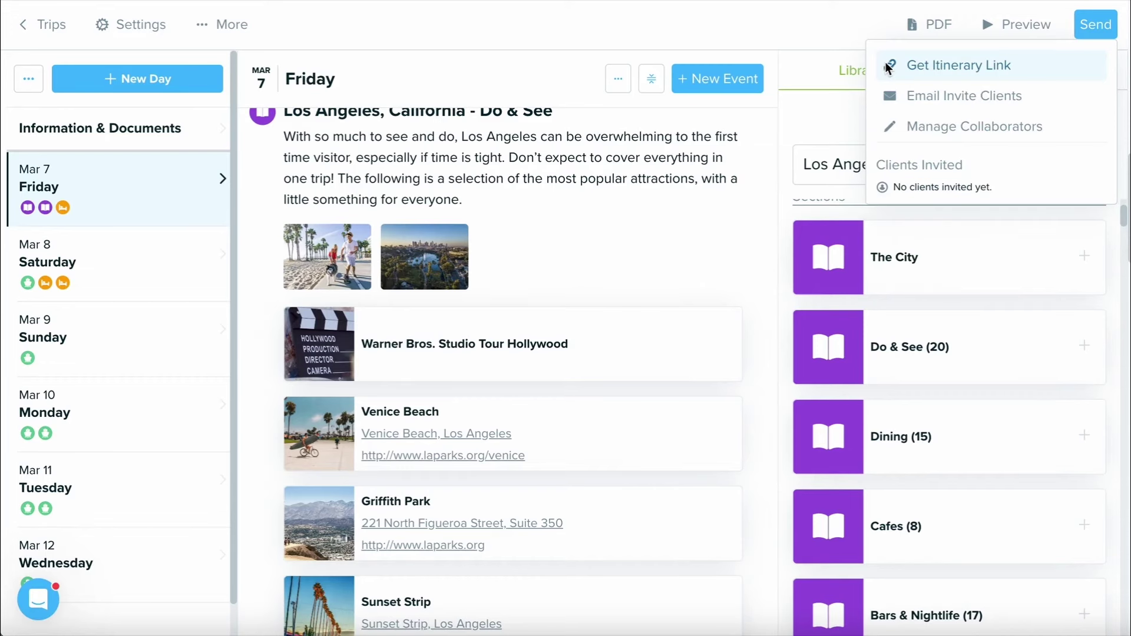
left_click(923, 95)
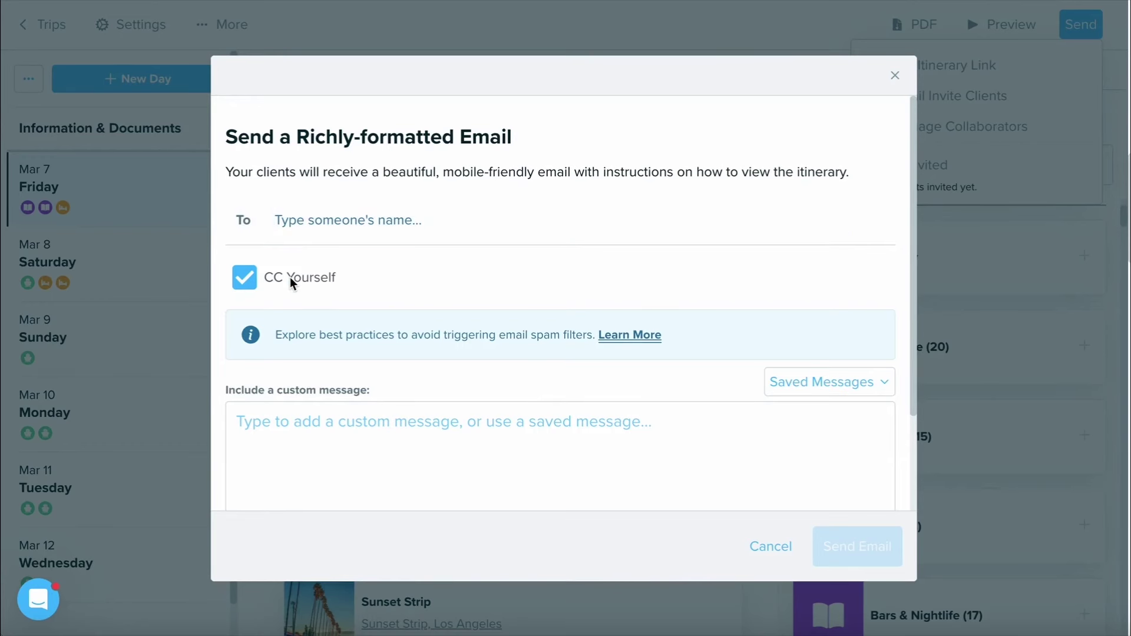
left_click(370, 432)
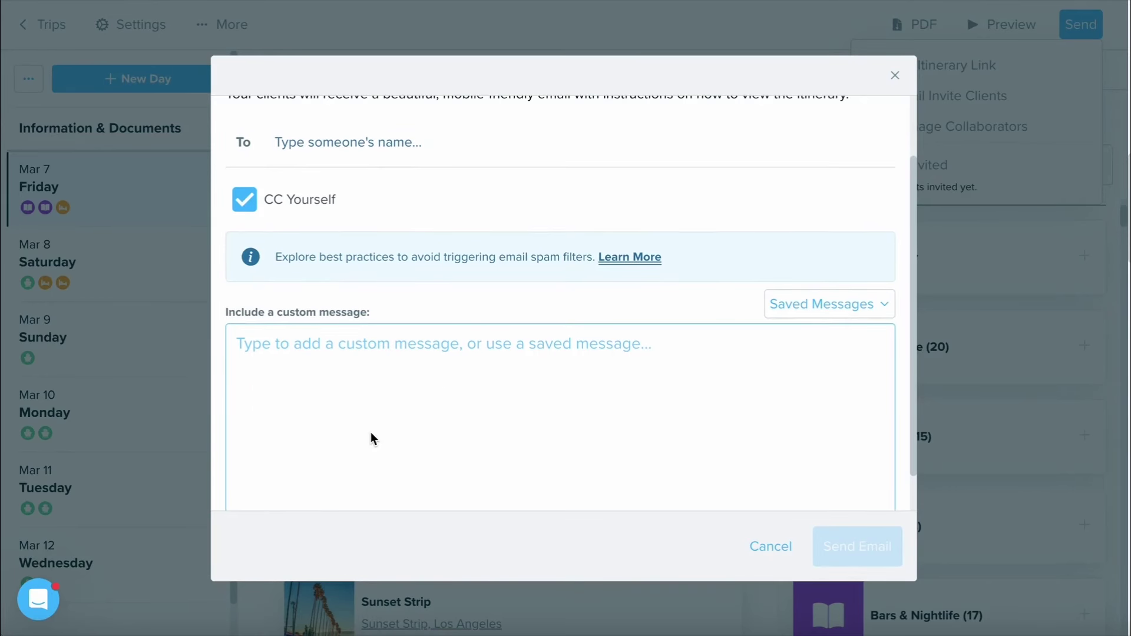
left_click(893, 79)
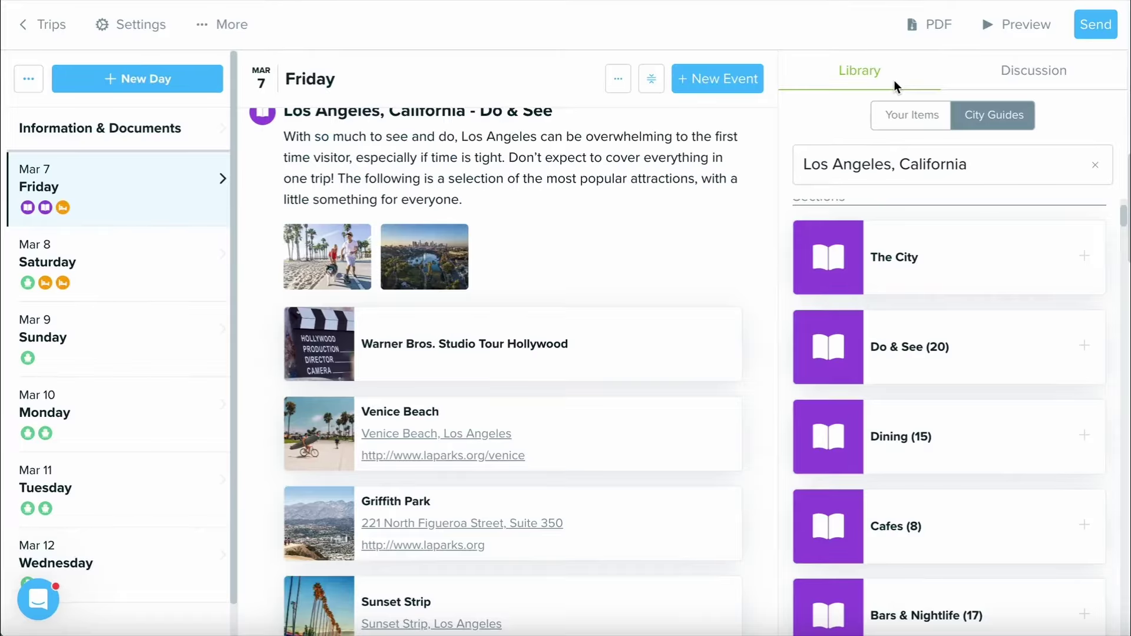
Step: Preview the itinerary as clients see it and expand the Friday and Saturday outlines
left_click(1041, 31)
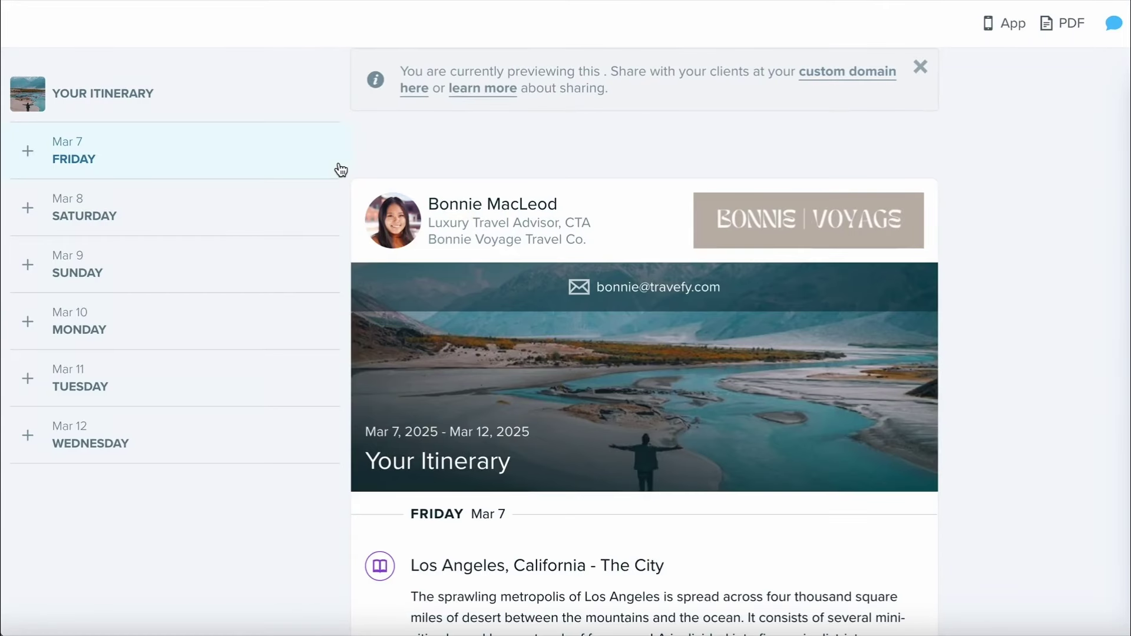
scroll(340, 171, "down", 2)
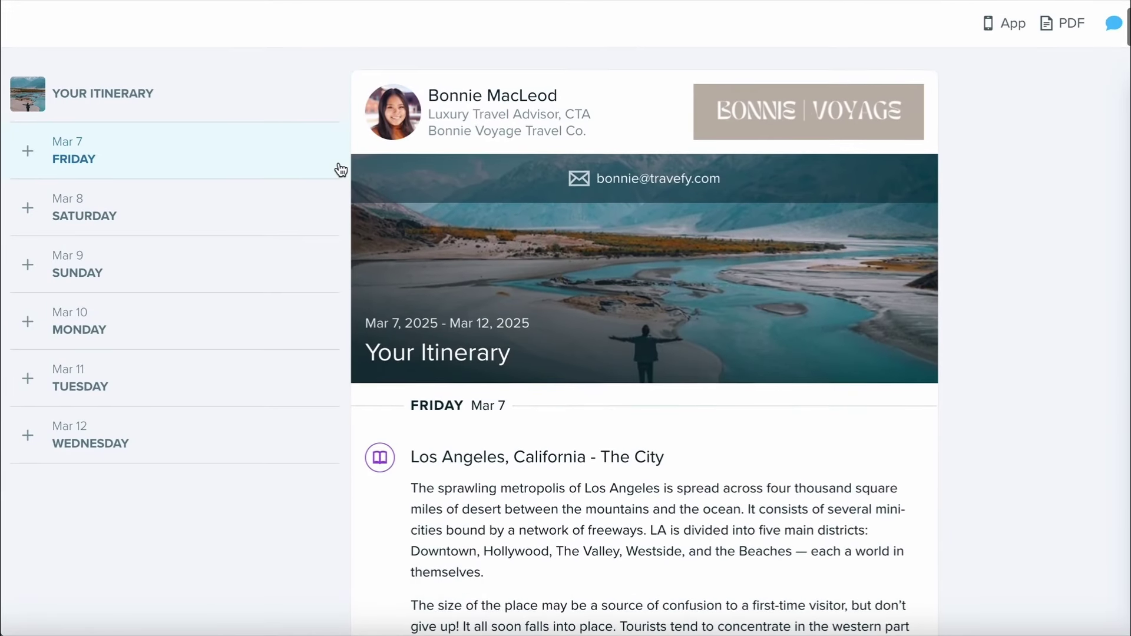
left_click(341, 170)
left_click(139, 306)
scroll(739, 283, "down", 7)
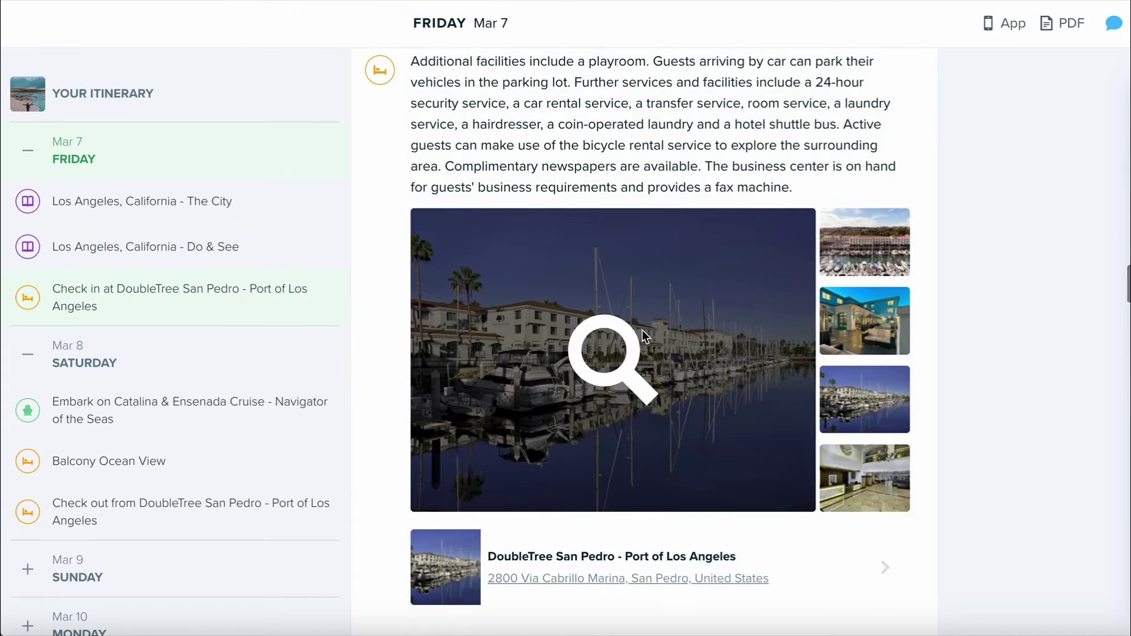
Step: Browse the DoubleTree San Pedro hotel's photos at full size and return to the preview
left_click(643, 335)
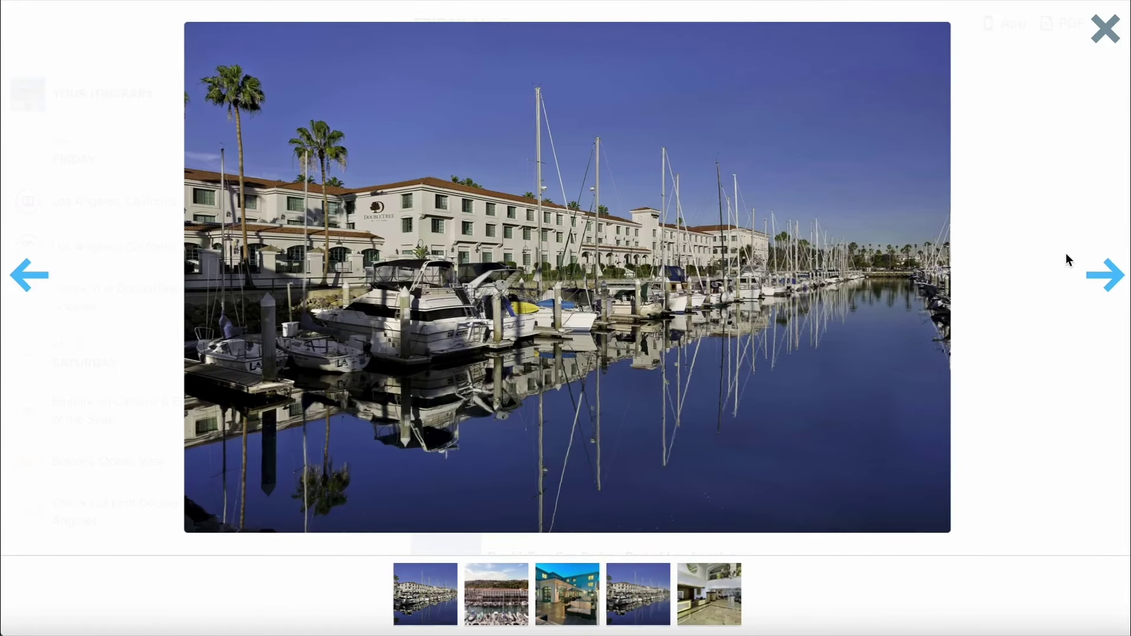
left_click(1103, 273)
left_click(1105, 29)
Step: Look at the PDF download options for the itinerary and open the itinerary chat
left_click(1062, 23)
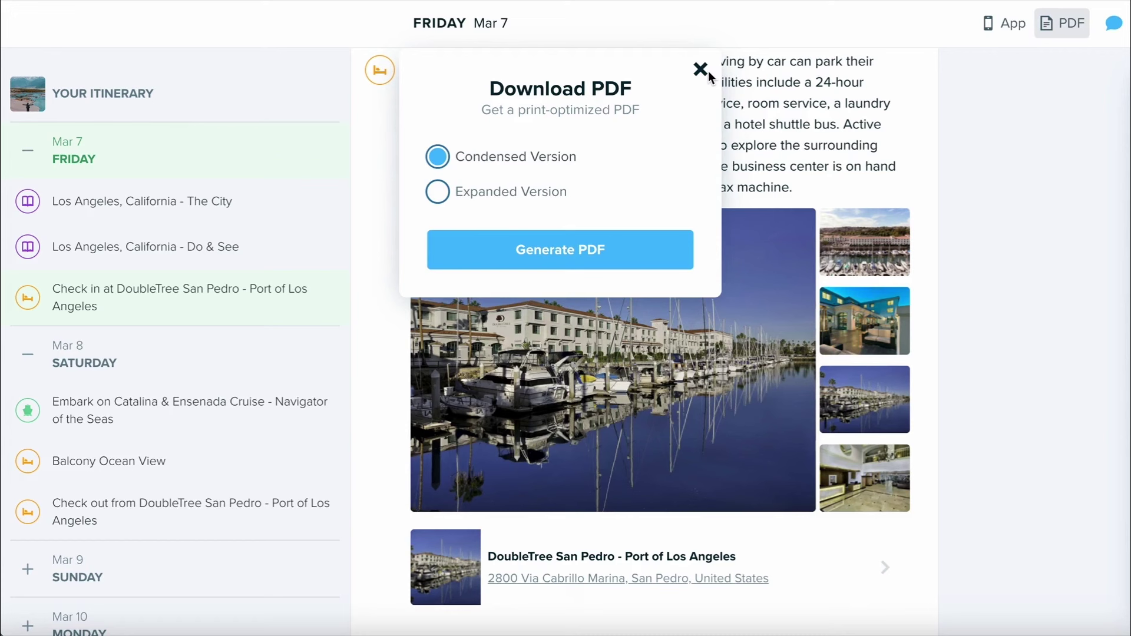
left_click(702, 72)
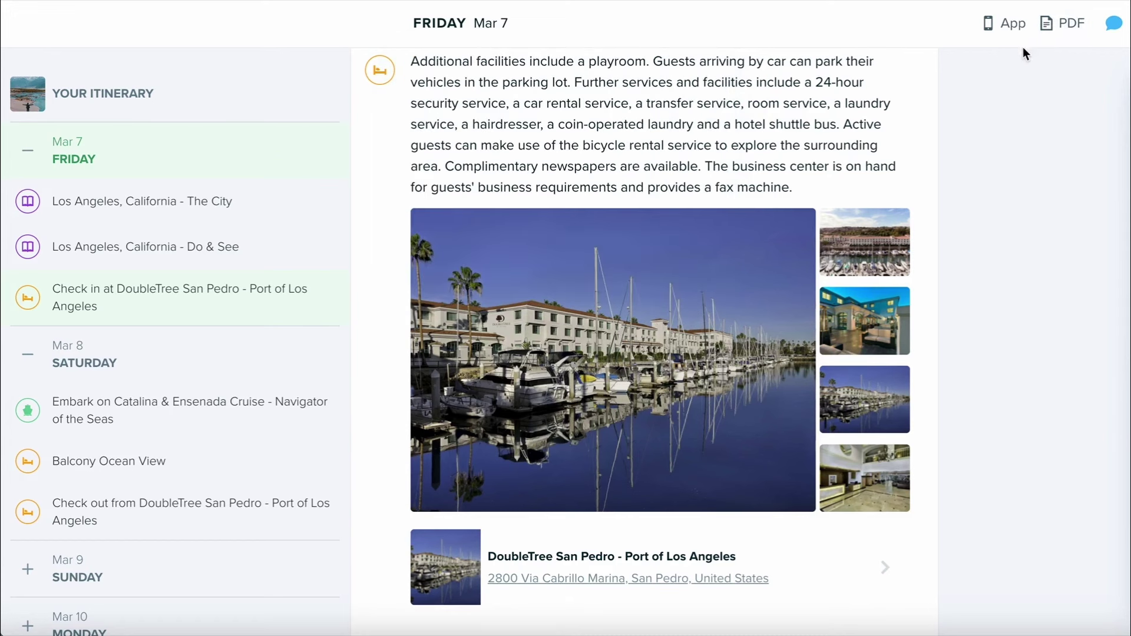
left_click(1114, 26)
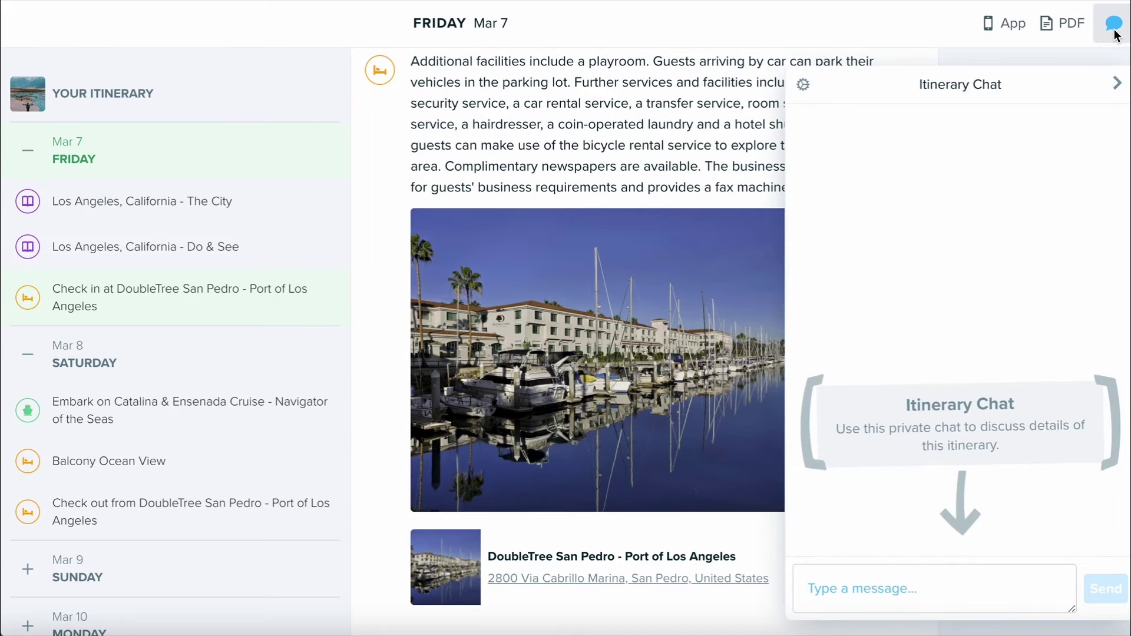